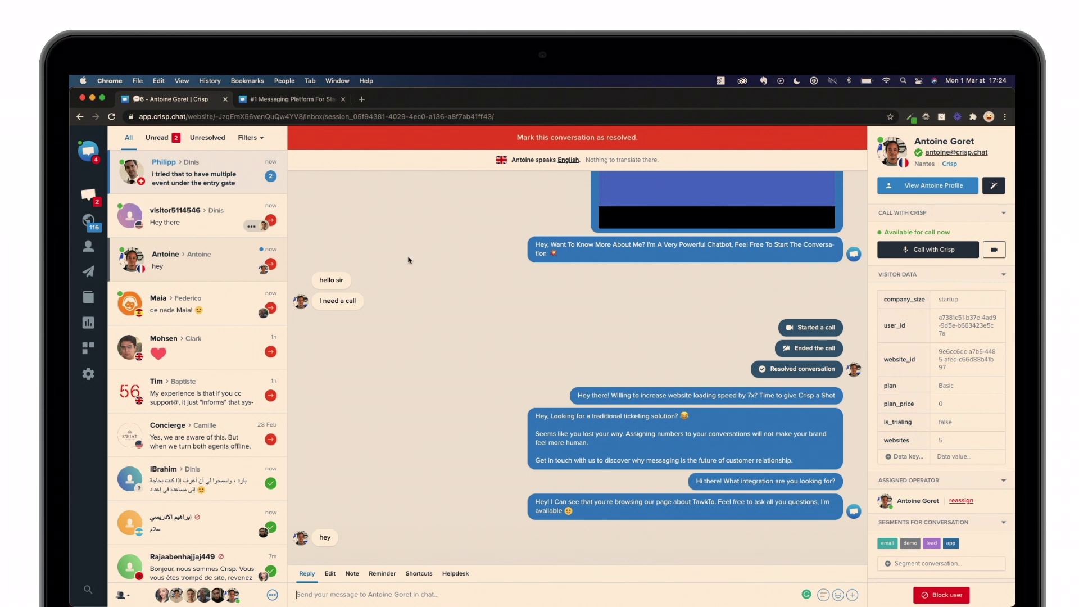
- Browse the saved shortcuts like !pricing, !seats, !slow-demo and !trial-end under Sales and Translate
click(420, 574)
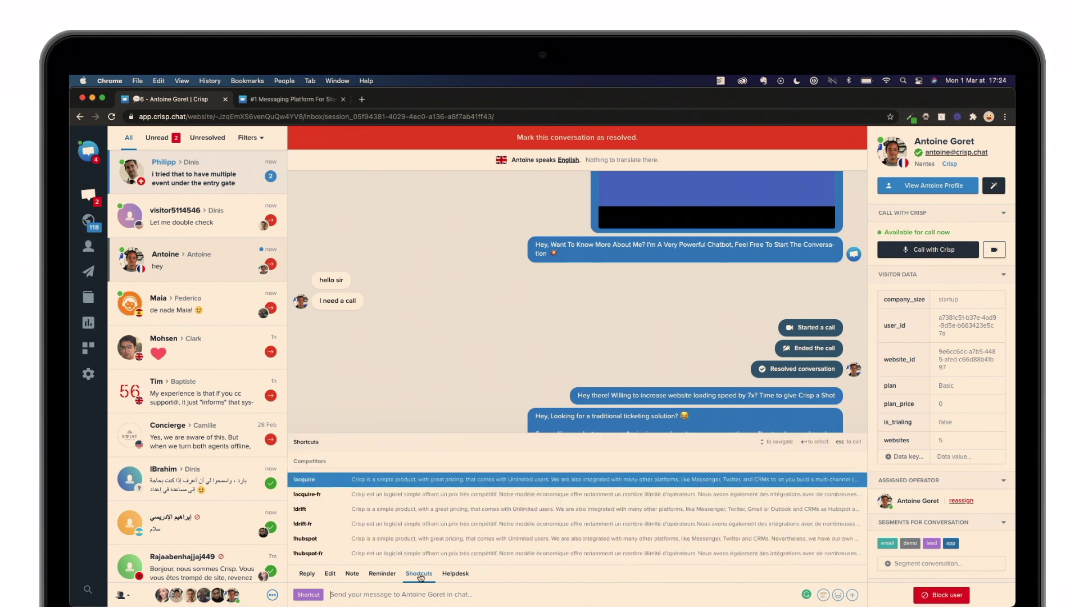
scroll(419, 533, down, 3)
key(Down)
key(Down)
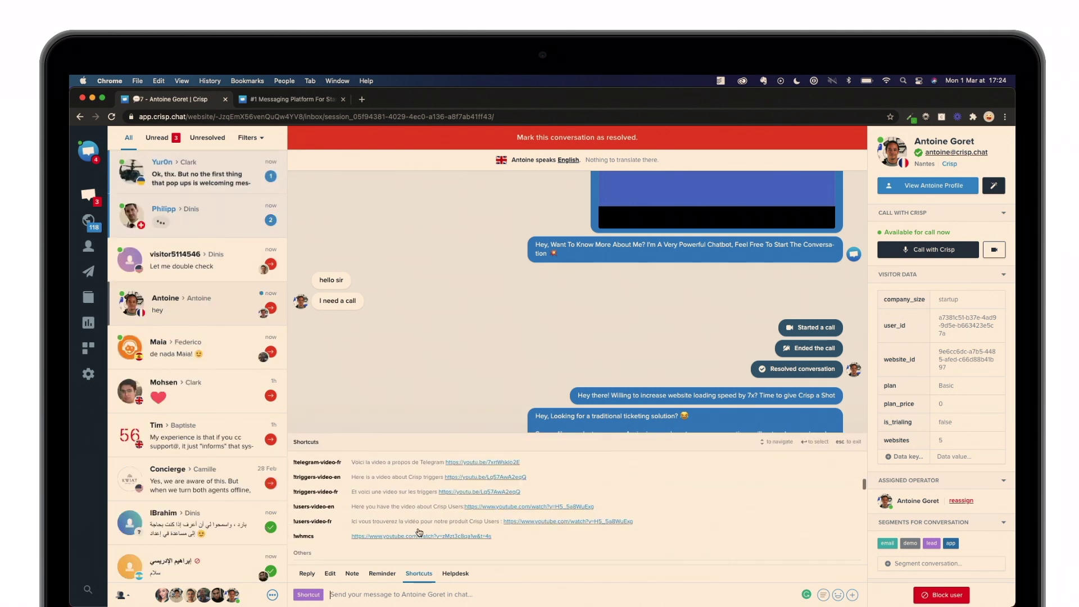
scroll(419, 532, down, 5)
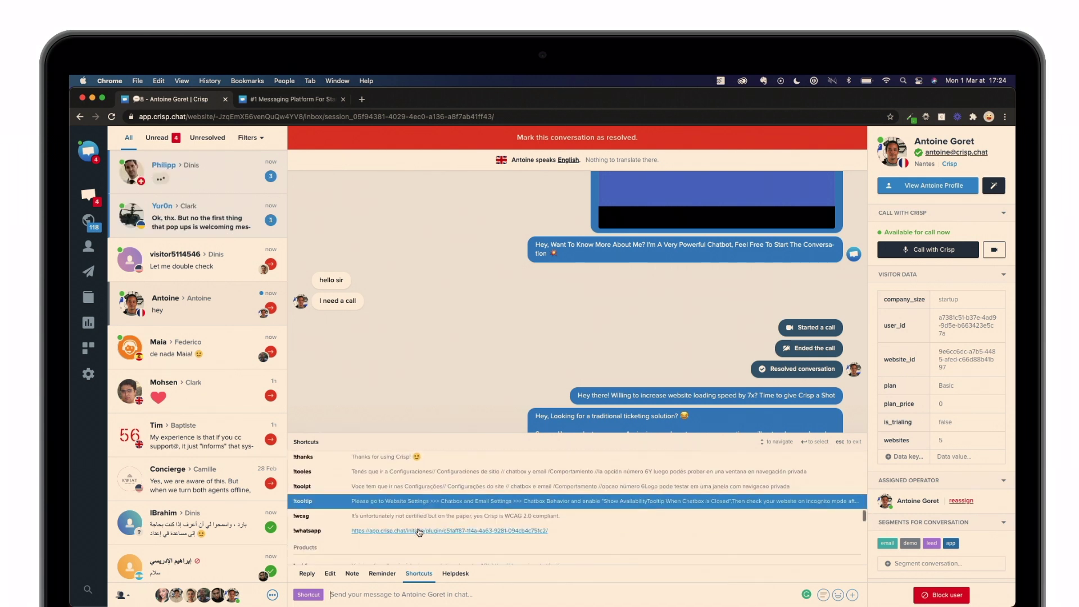
scroll(419, 532, down, 6)
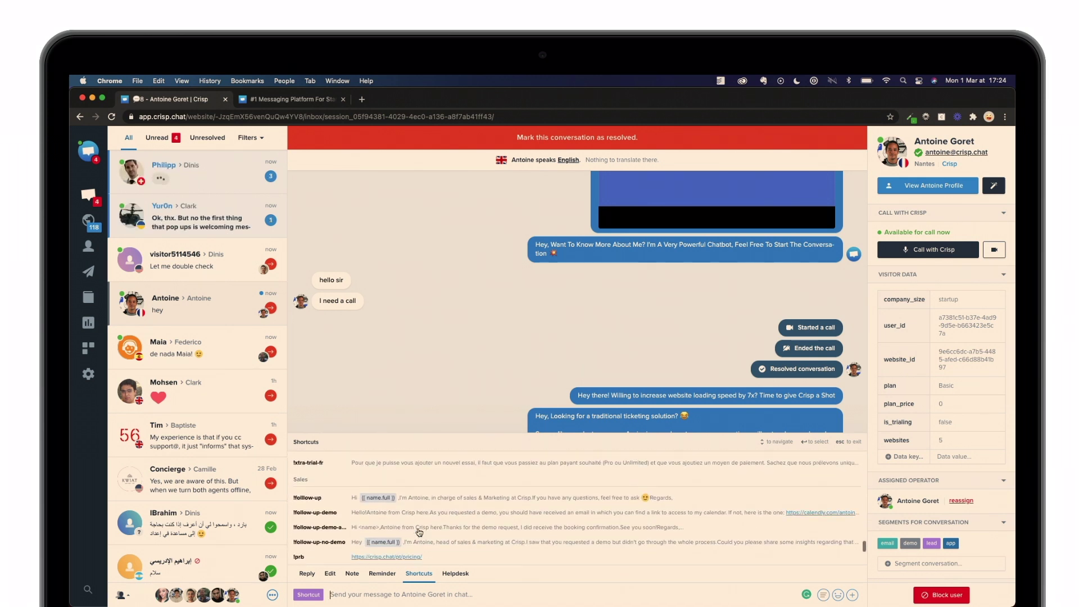
scroll(419, 532, down, 3)
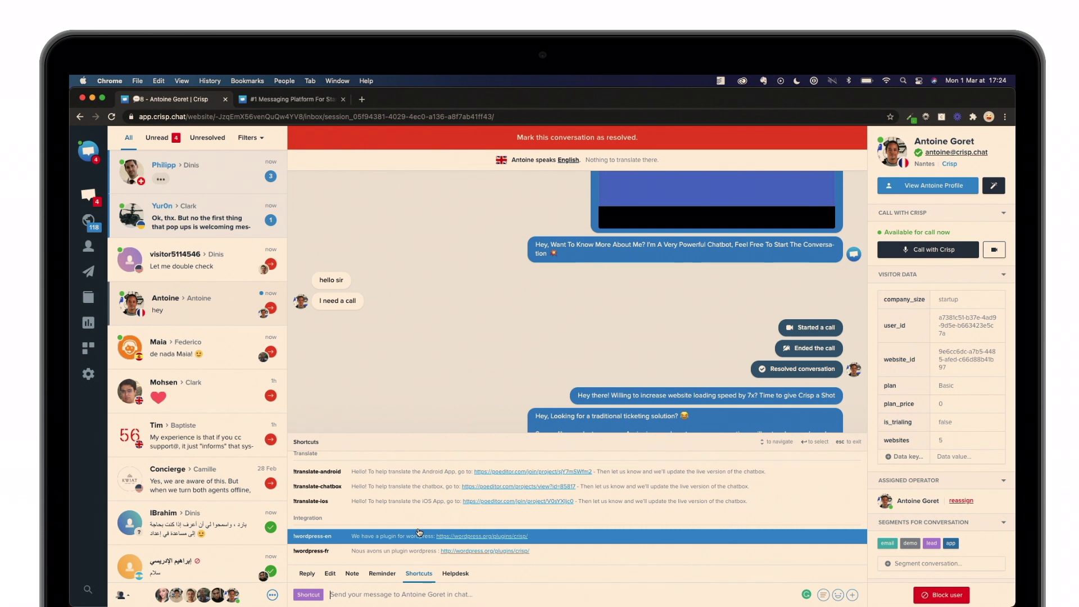
scroll(419, 532, up, 3)
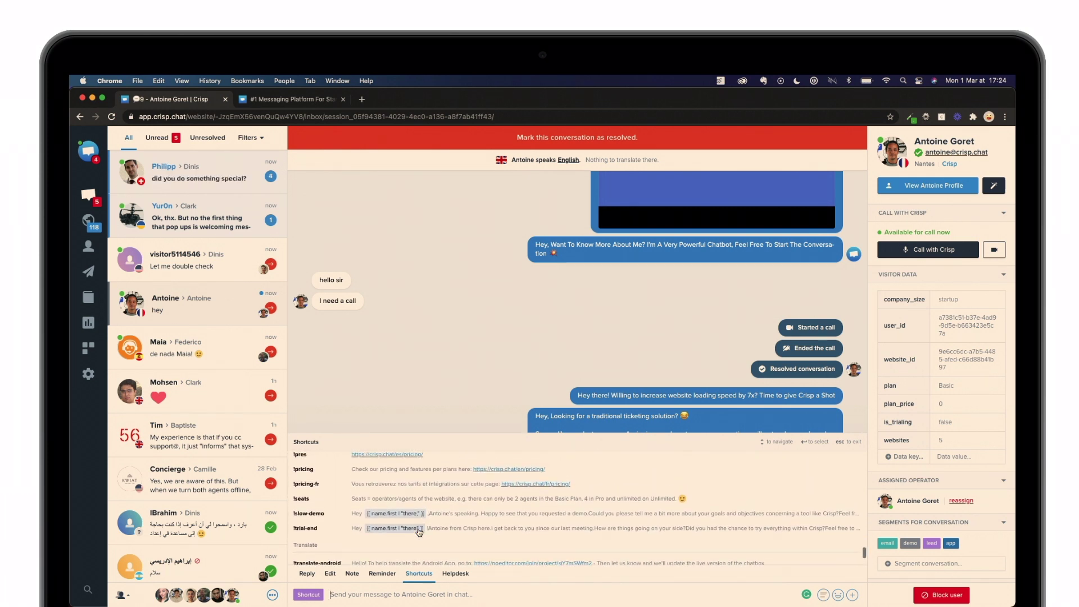
scroll(419, 533, up, 4)
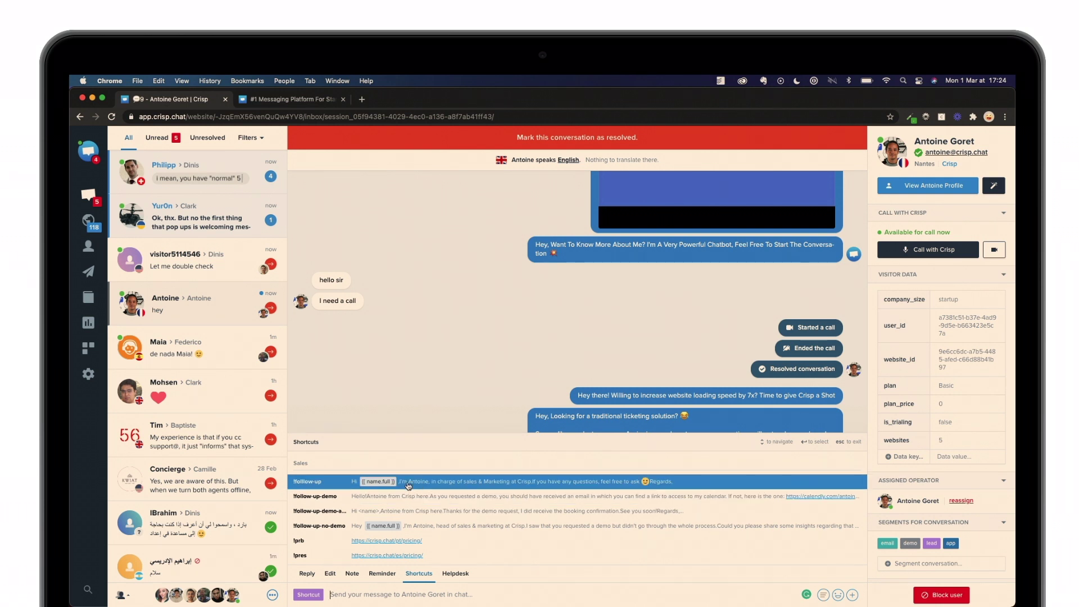
scroll(424, 518, down, 8)
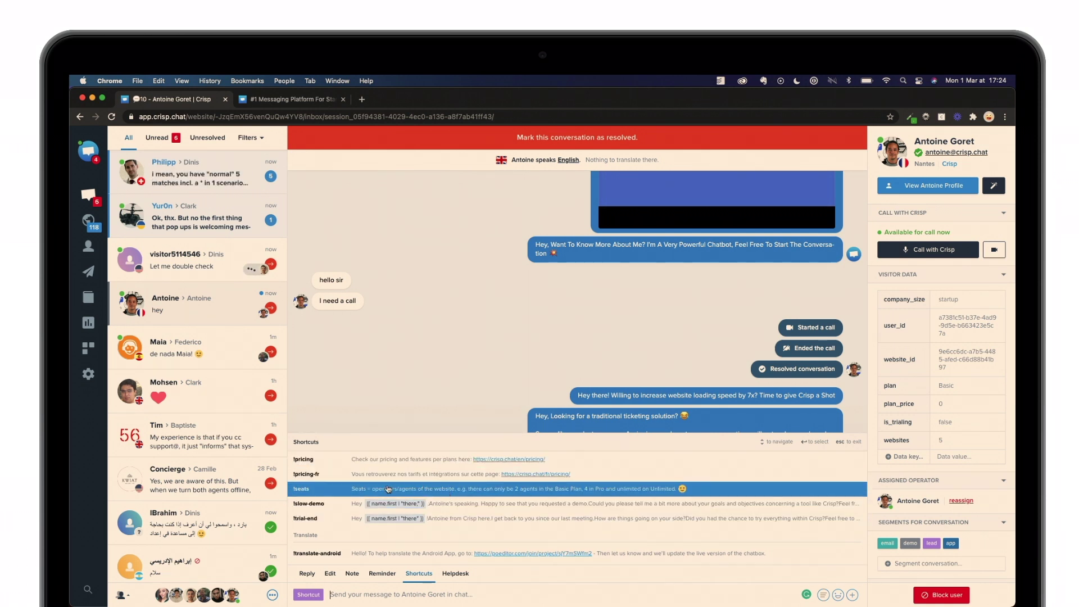
- Go to Settings > Message Shortcuts and review the new-shortcut form and tag groups
click(87, 375)
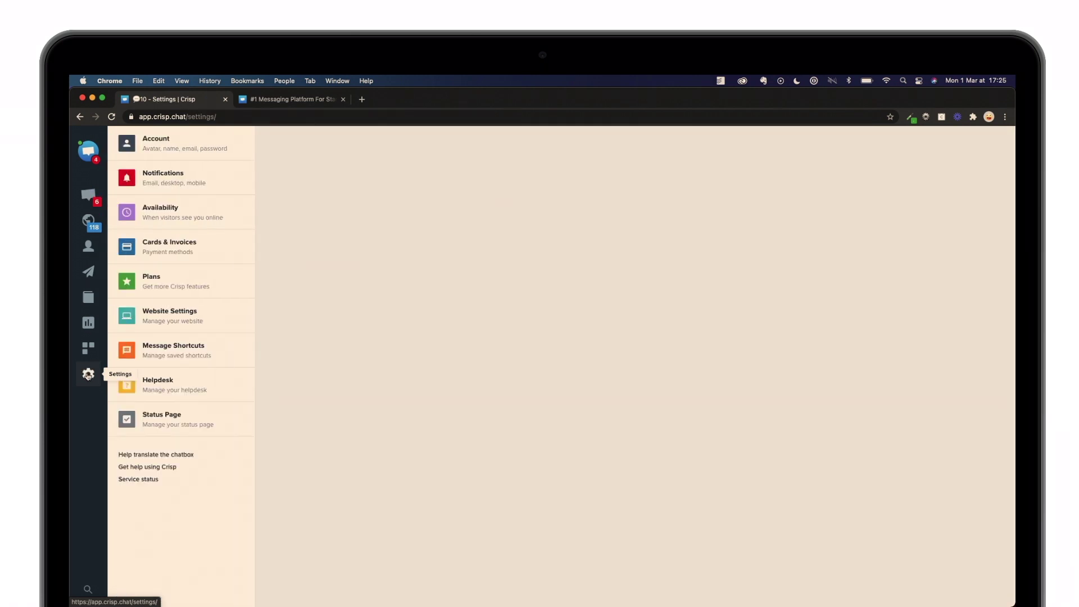
click(172, 350)
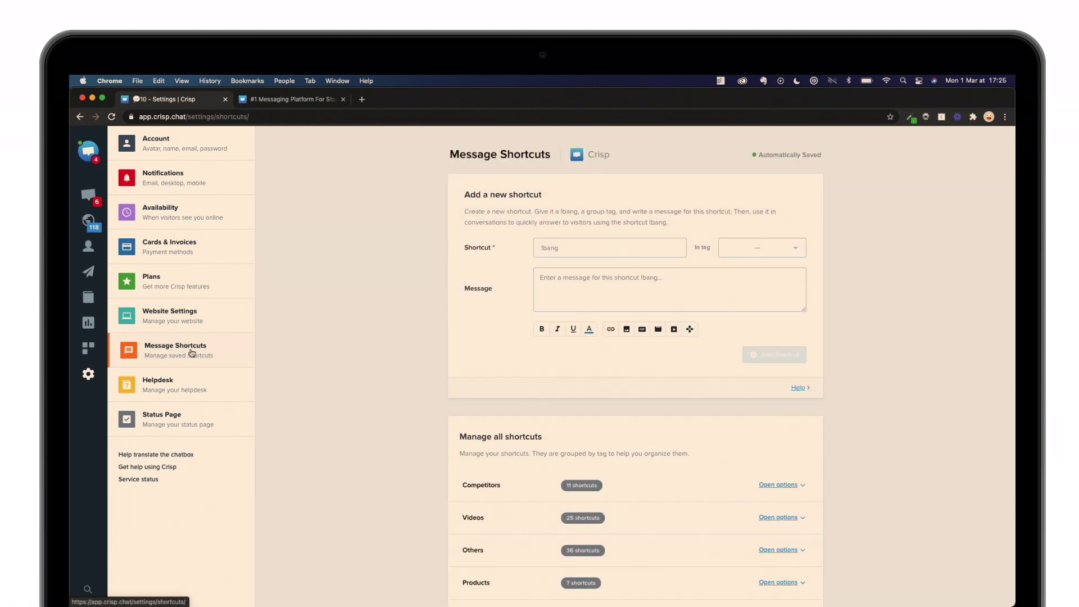
scroll(838, 366, down, 5)
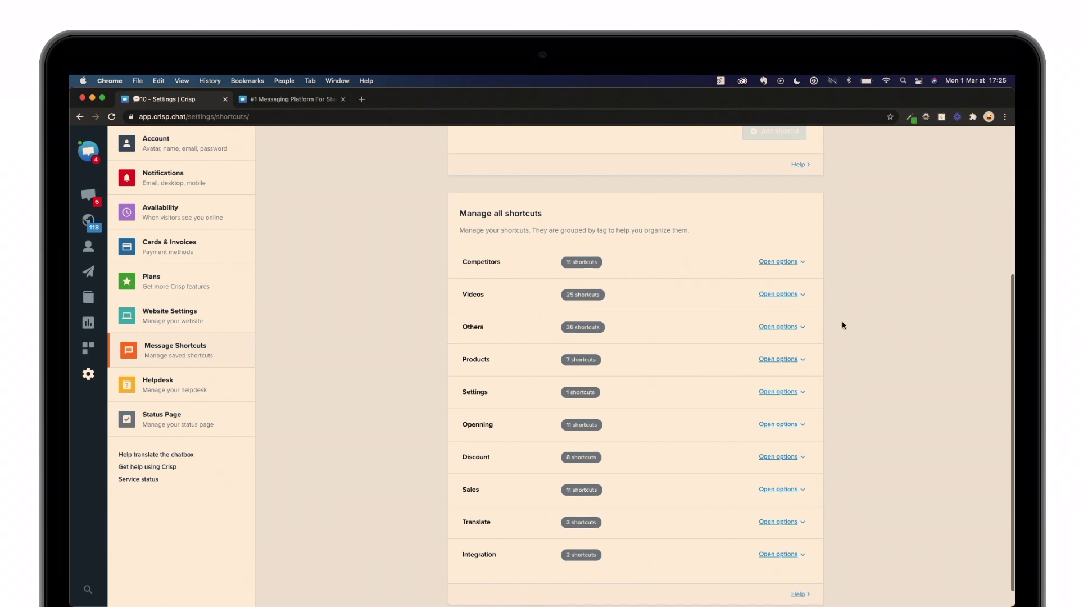
scroll(842, 326, up, 5)
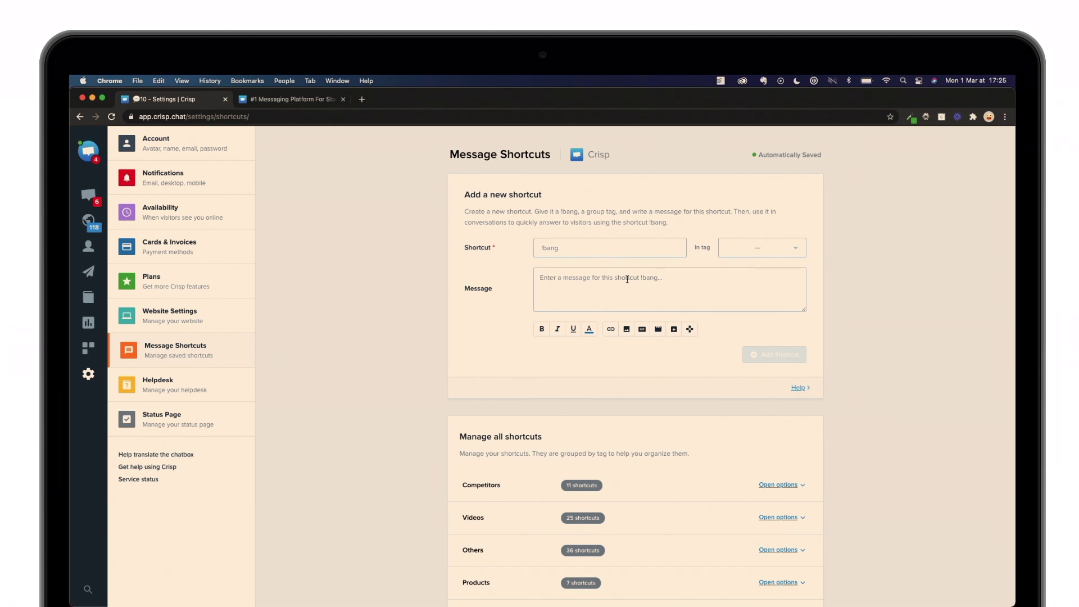
- Choose Visitor full name as the message's replacement tag
click(690, 329)
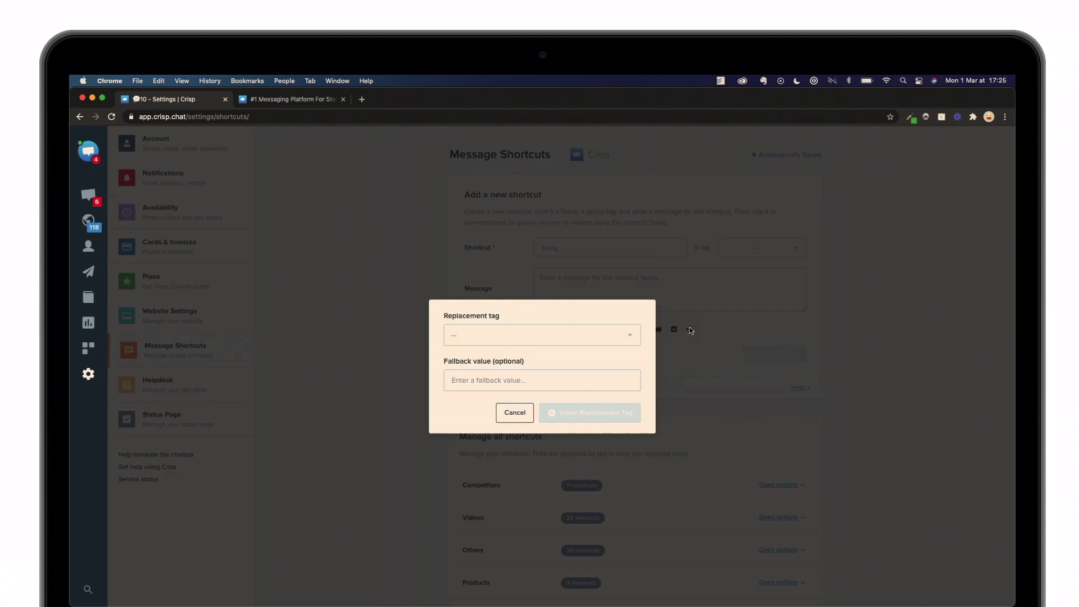
click(597, 338)
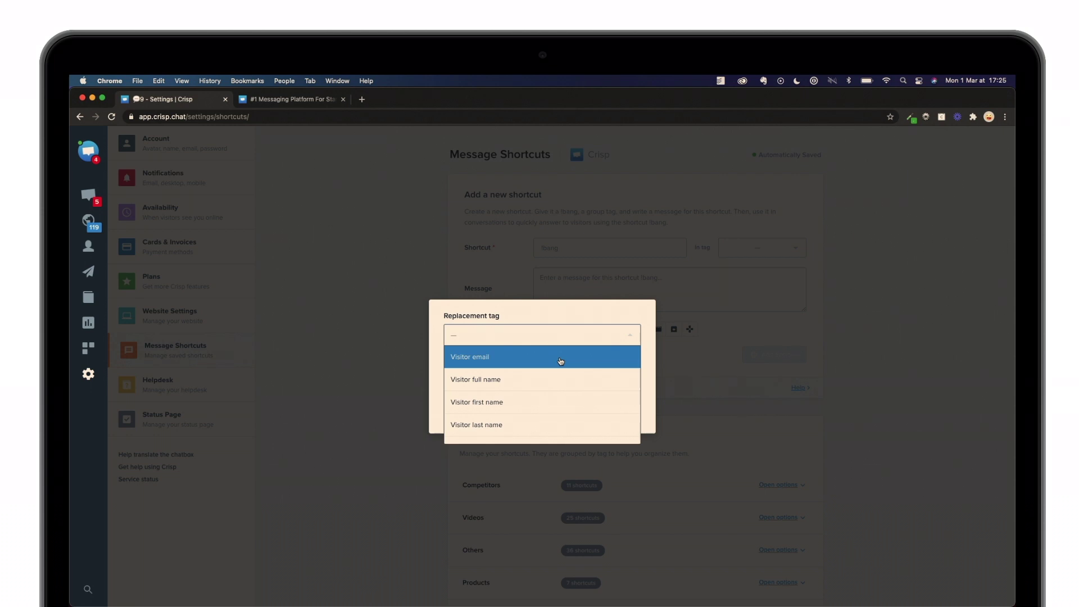
scroll(555, 401, down, 3)
scroll(549, 401, down, 2)
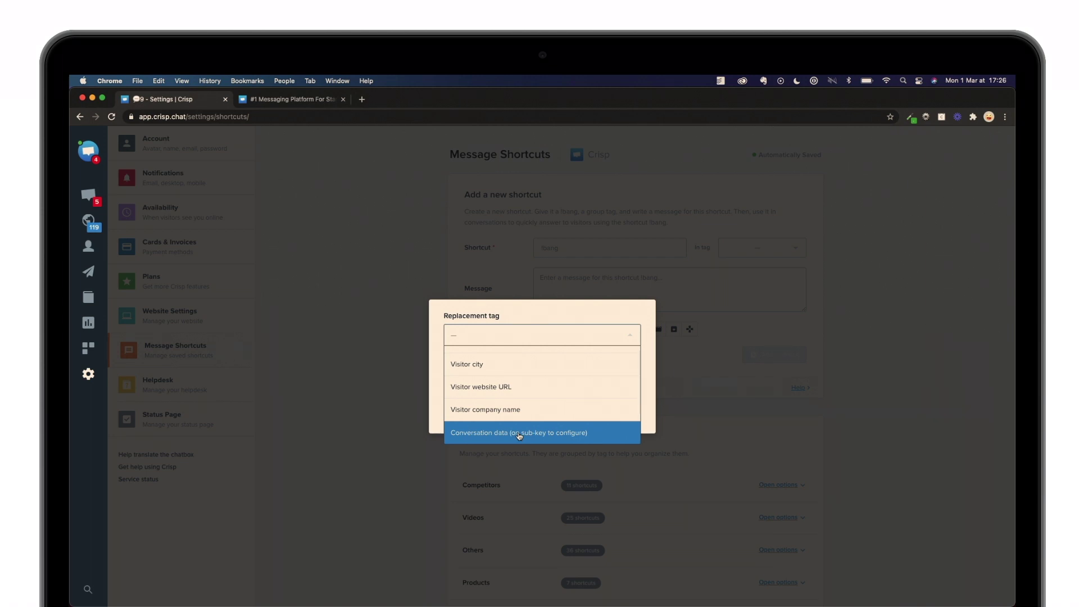
scroll(511, 411, up, 5)
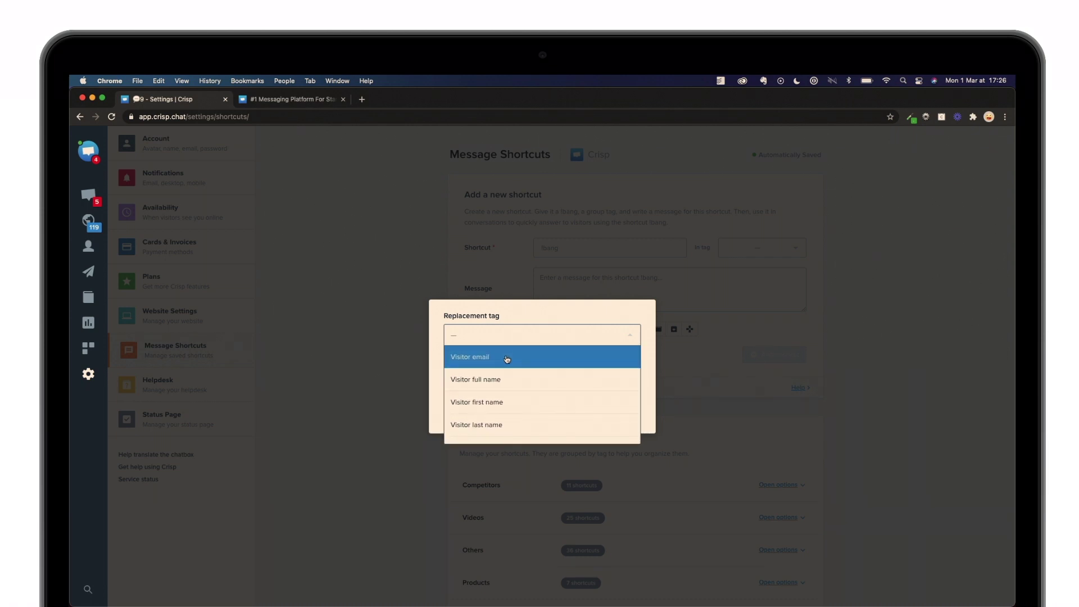
click(506, 380)
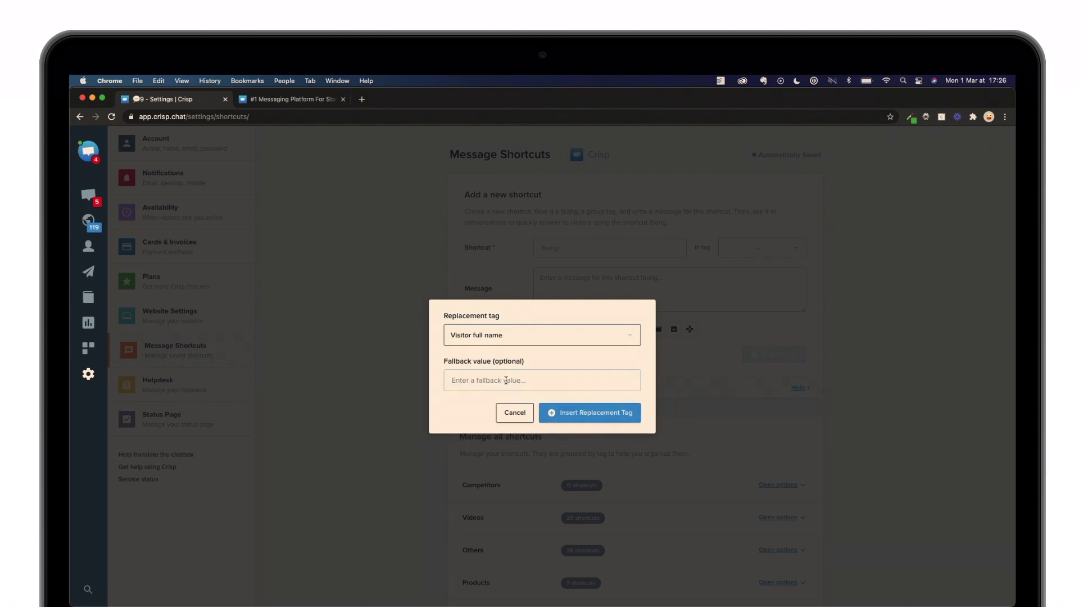
- Insert the name tag with fallback 'there' and start the message with 'Hey'
click(538, 380)
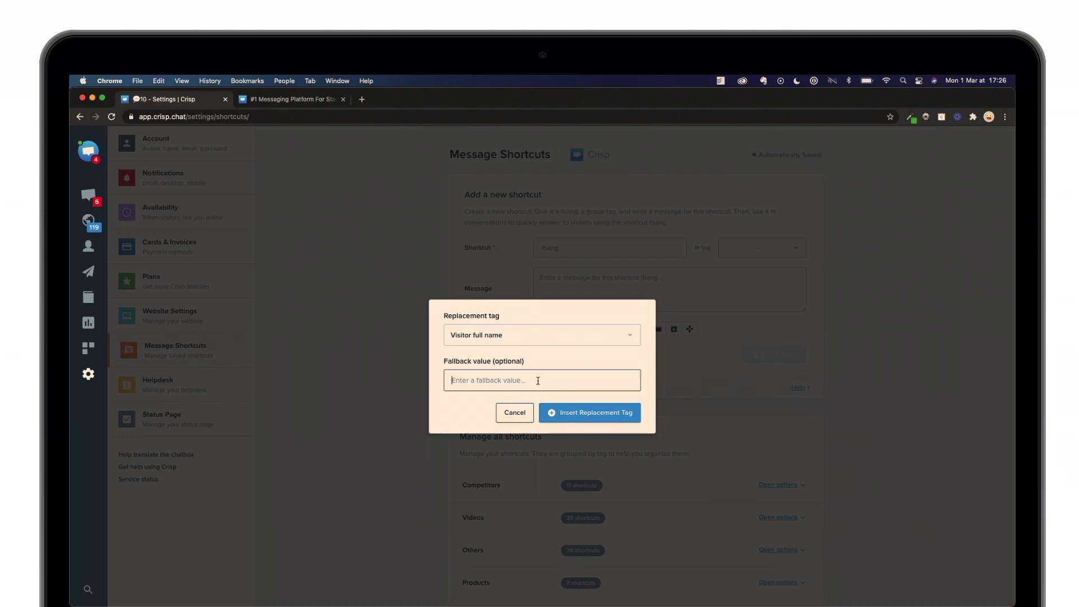
text(there)
click(610, 412)
click(538, 278)
text(Hey)
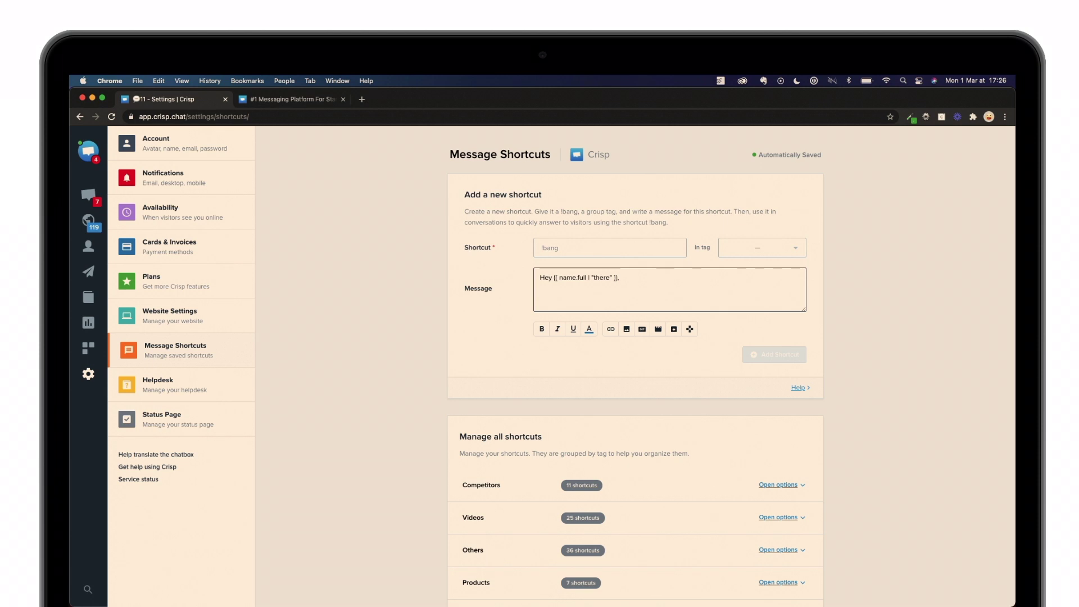
- Replace the stray letter with the line 'Here is my first personalized canned message'
key(BackSpace)
text(Here is my first va personalized cannned message)
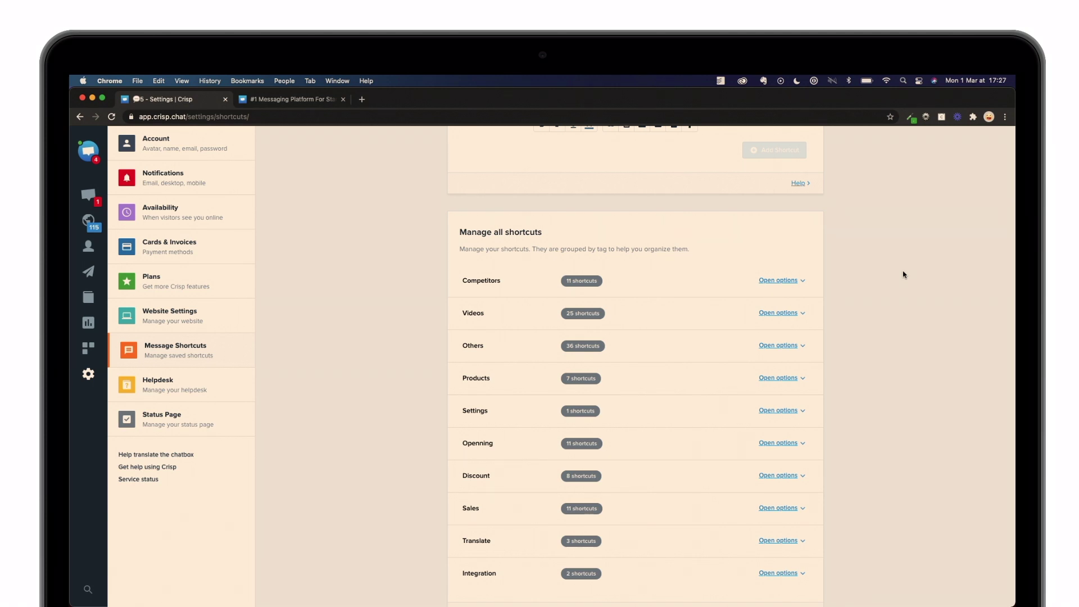
click(785, 281)
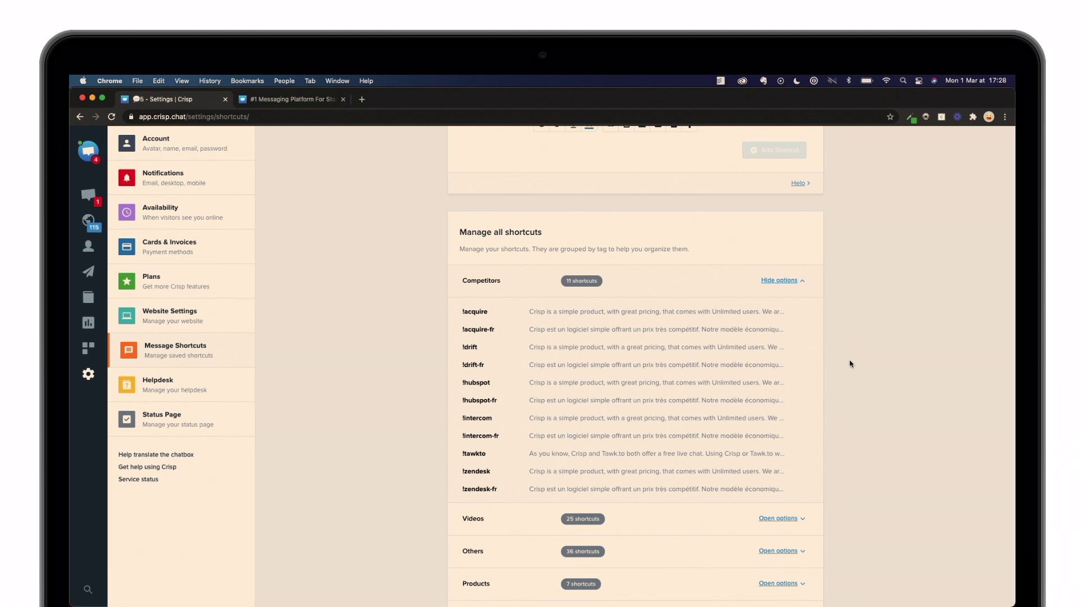
scroll(851, 364, down, 1)
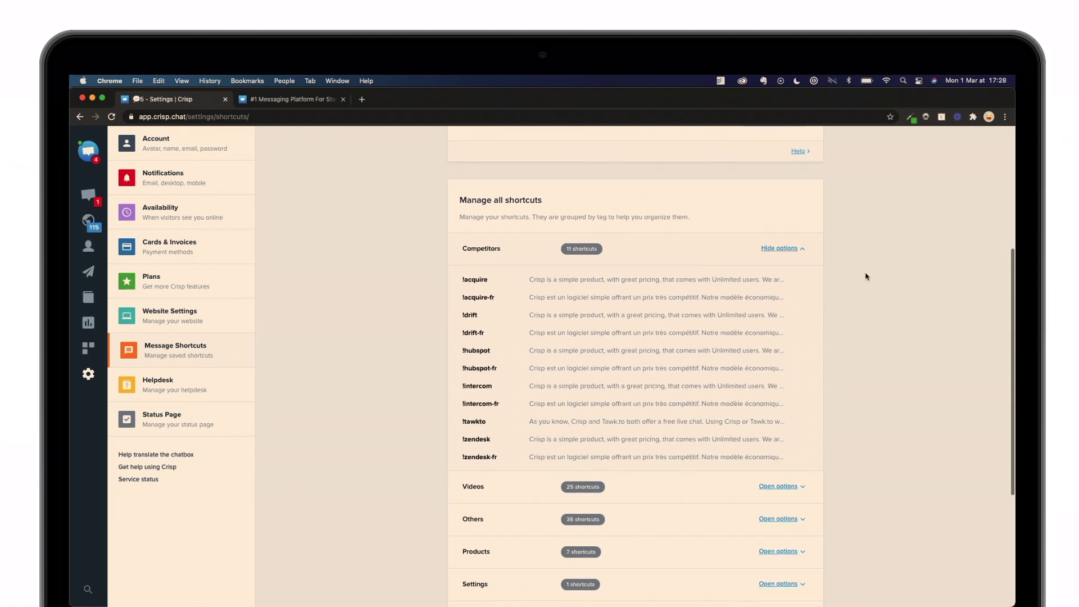
click(785, 249)
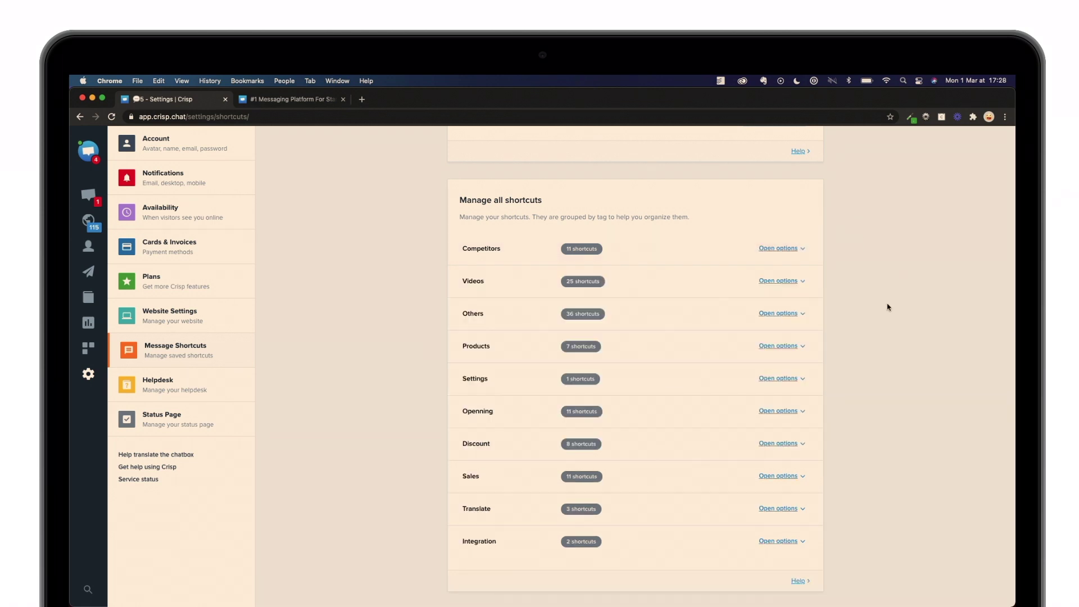
- Expand the Videos shortcut group, look through it, and collapse it again
click(785, 282)
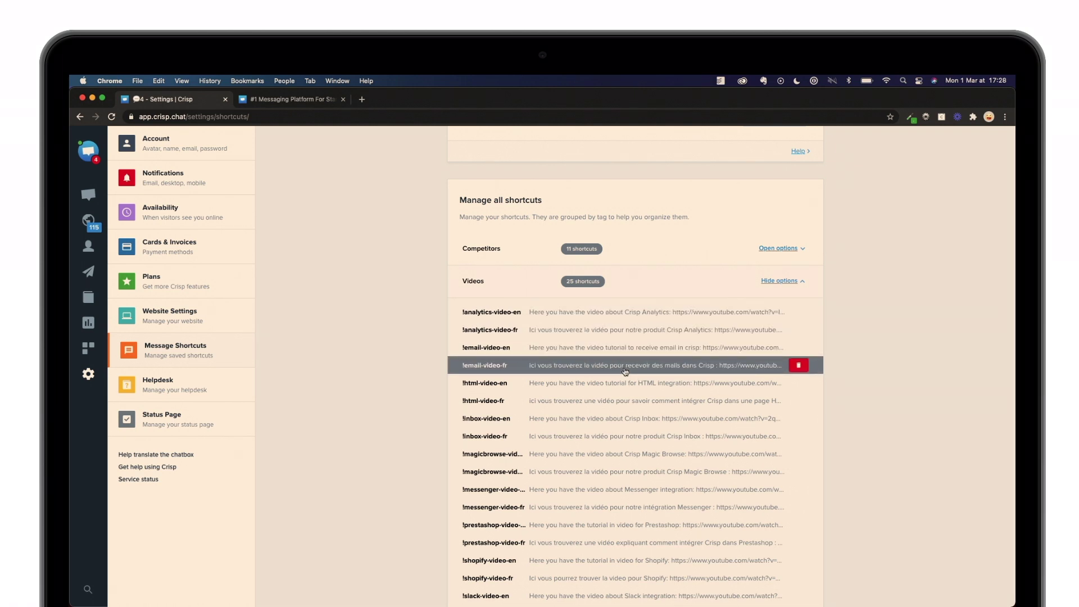
scroll(625, 372, down, 2)
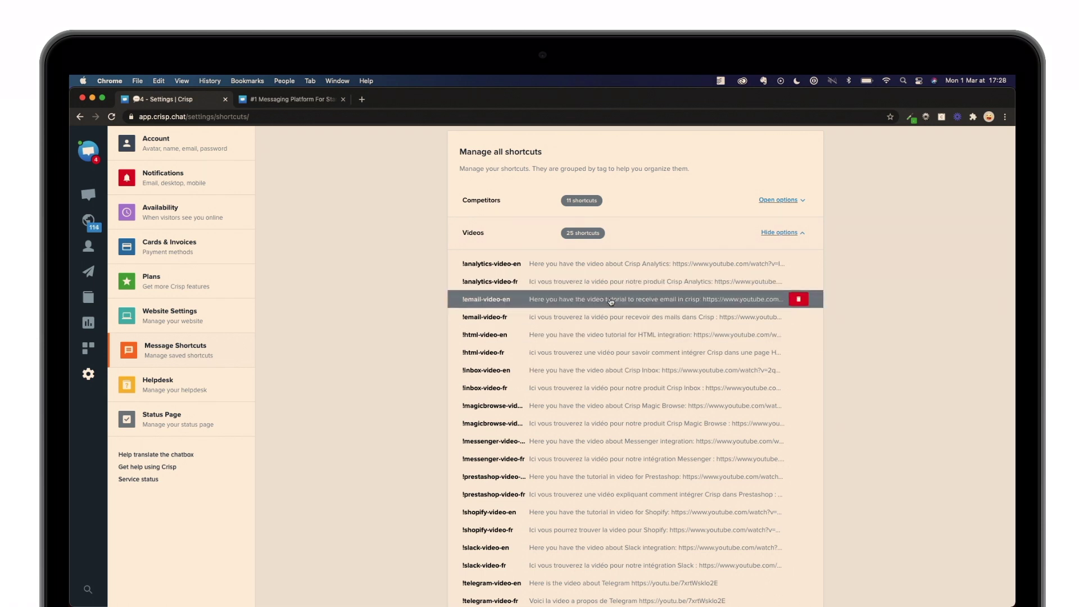
scroll(611, 302, down, 5)
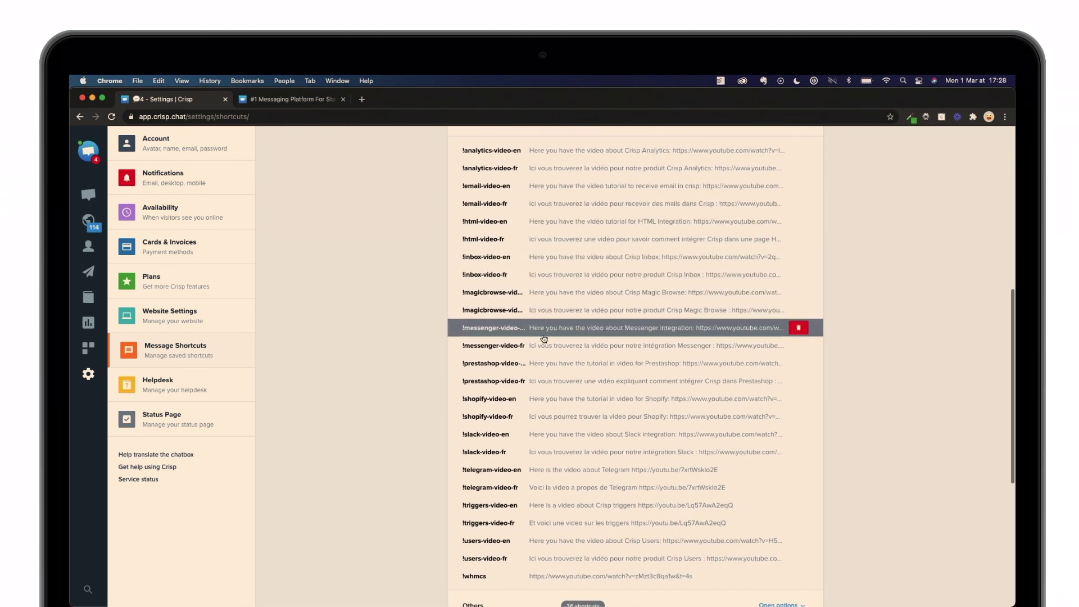
scroll(577, 419, down, 3)
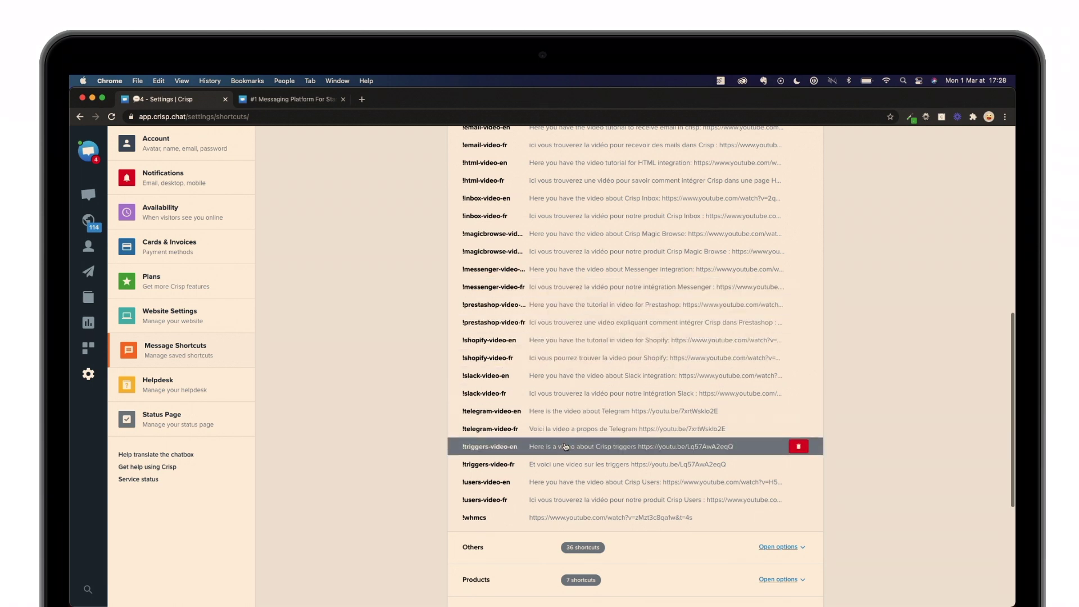
scroll(588, 329, up, 4)
scroll(588, 329, up, 2)
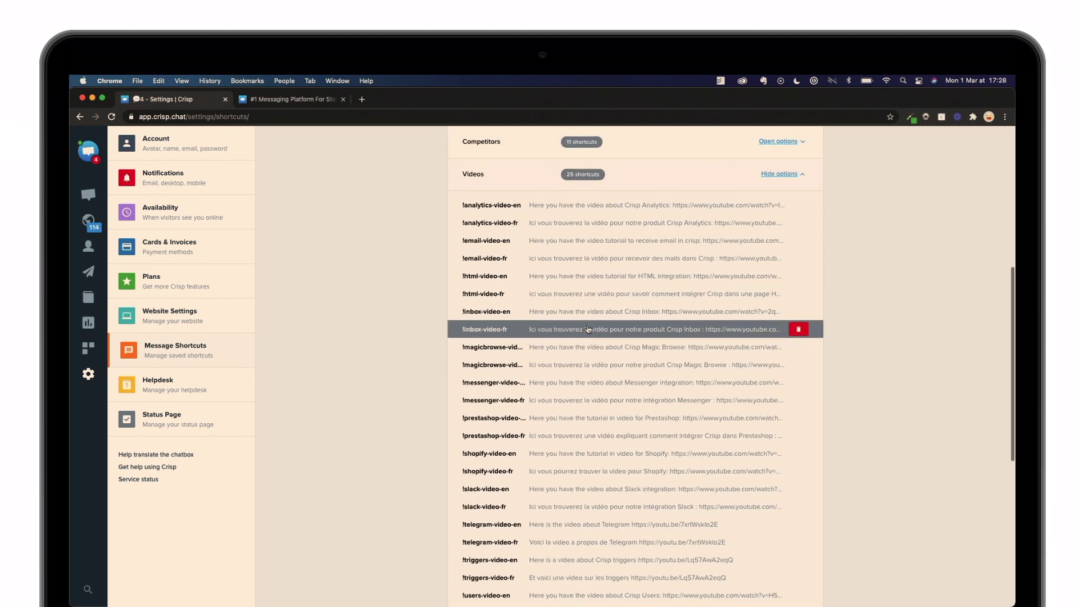
click(786, 173)
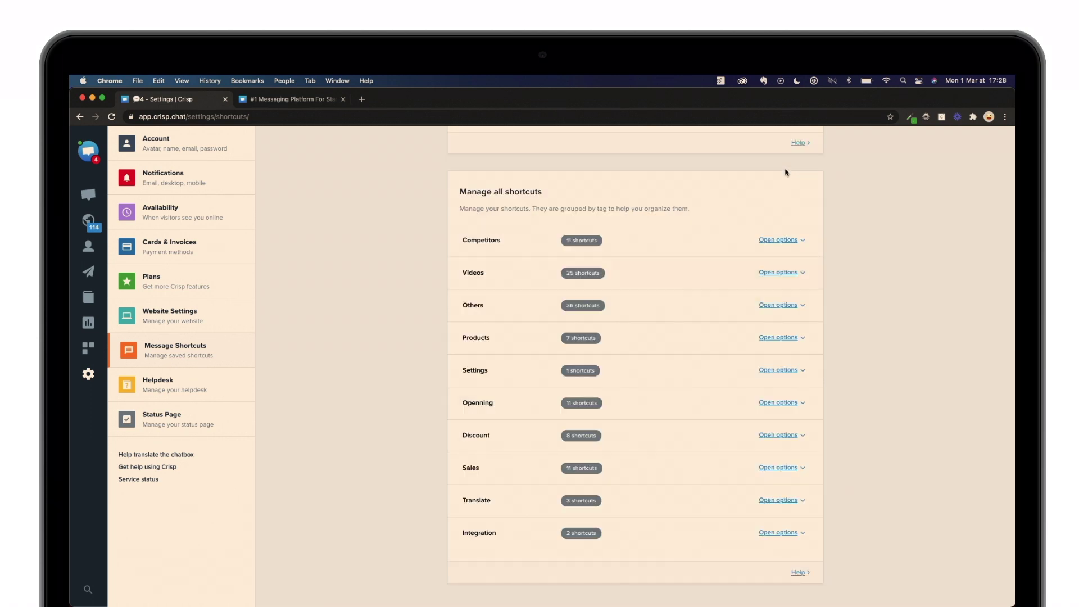
- Expand the Others group to show replies like !doc, !private, !test, !thanks and !wcag
click(772, 307)
scroll(772, 309, down, 2)
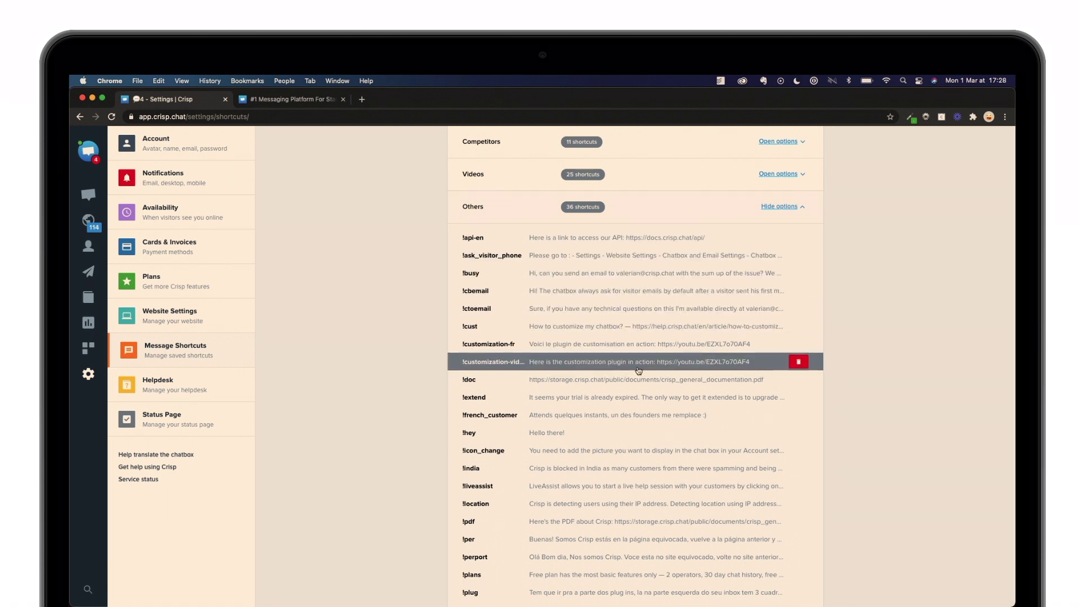
scroll(639, 371, down, 1)
scroll(639, 371, down, 1)
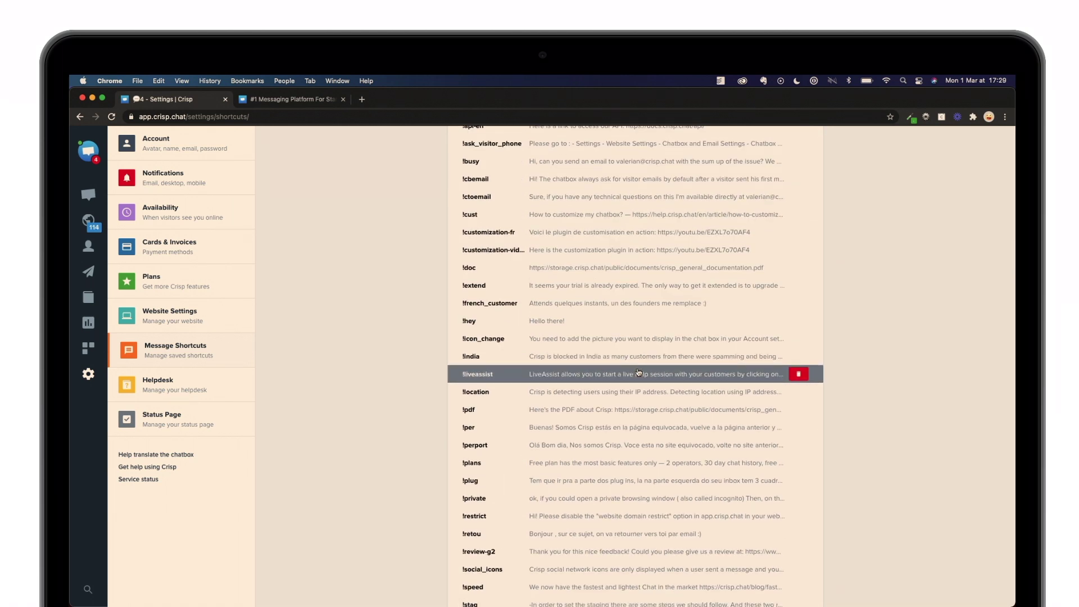
scroll(638, 372, down, 3)
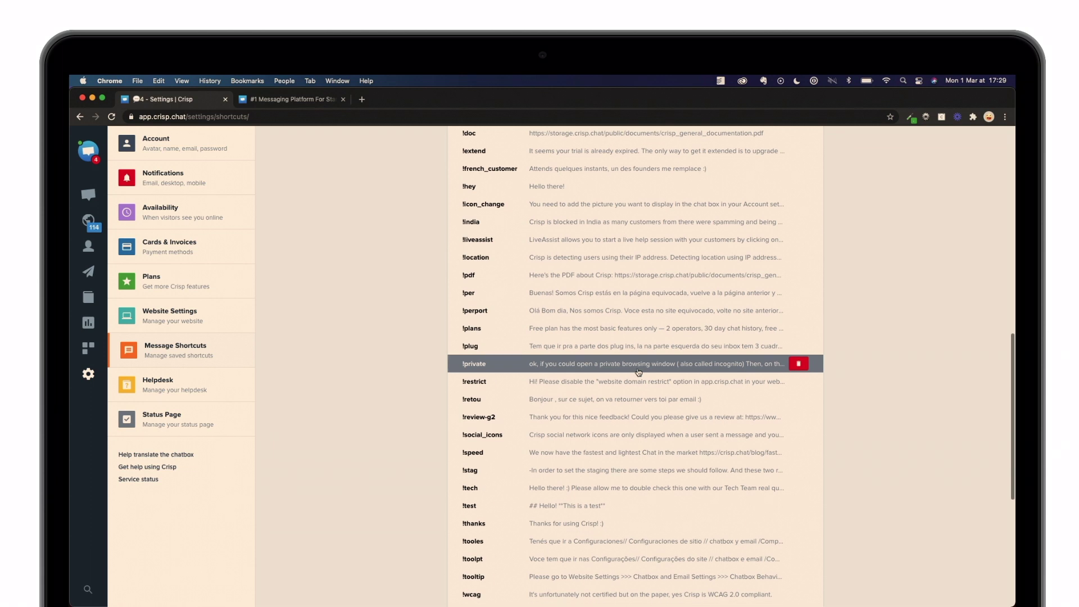